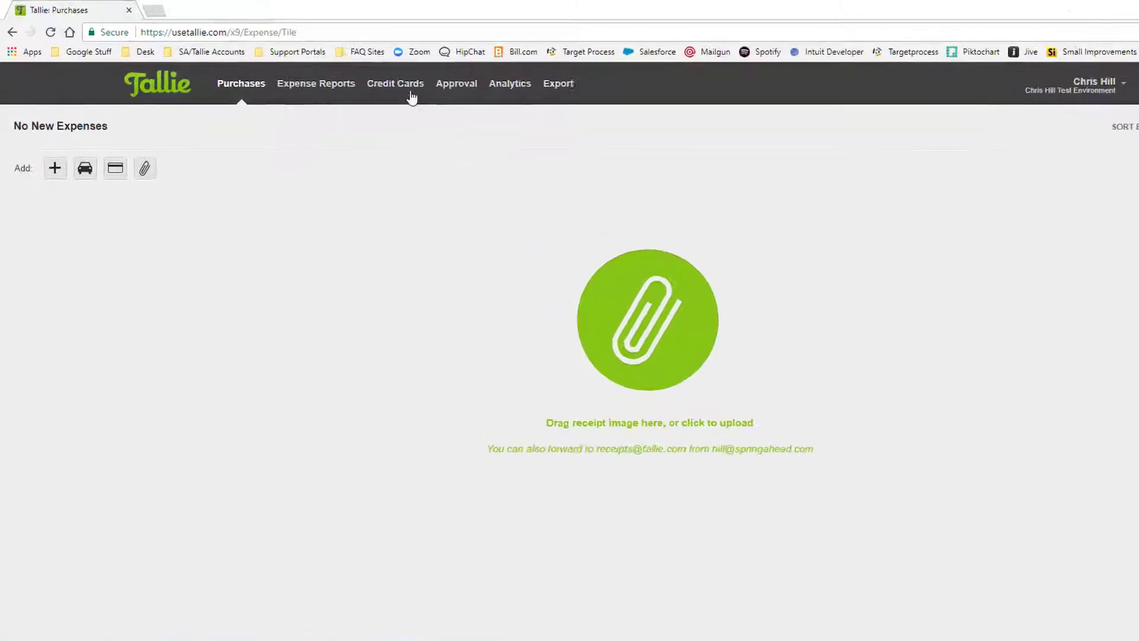
Show the credit card profiles, including Ocelot National Bank's CORP Babou Funds 1234 card.
click(445, 95)
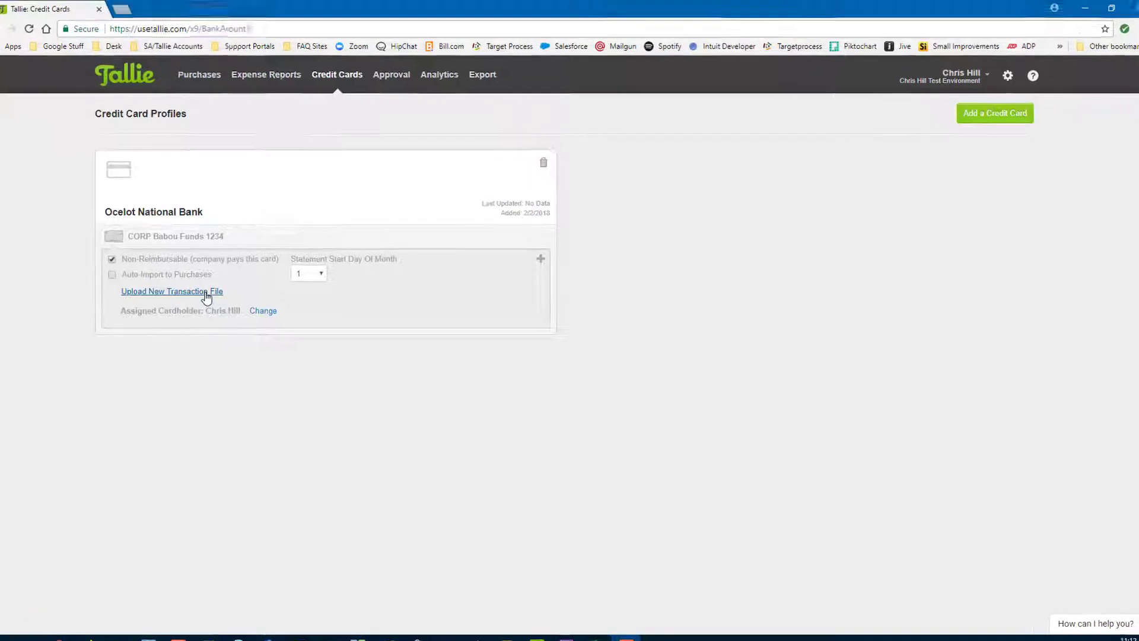
Upload the transactions CSV to card 1234, confirming the Target sample purchase as valid and paid.
click(206, 294)
drag(169, 355, 553, 322)
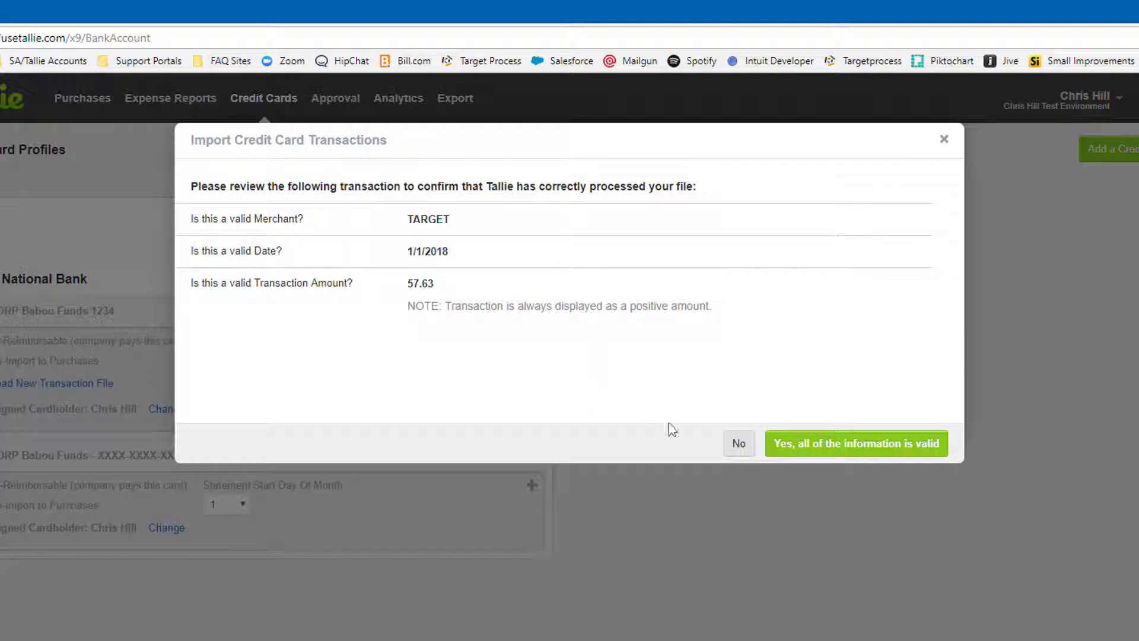
click(791, 456)
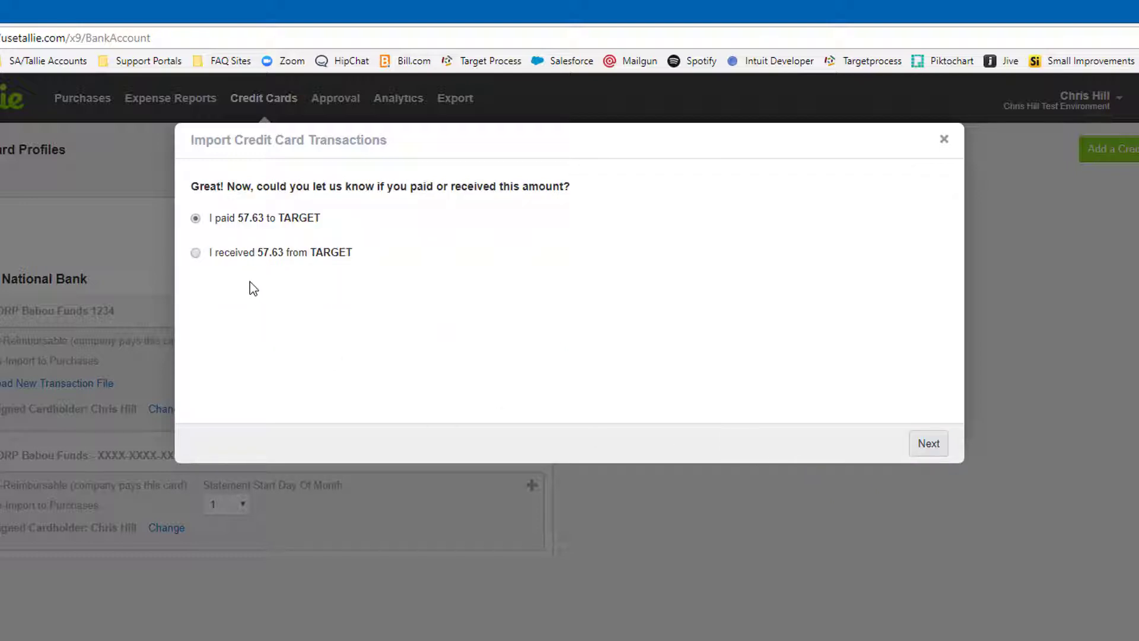
click(926, 443)
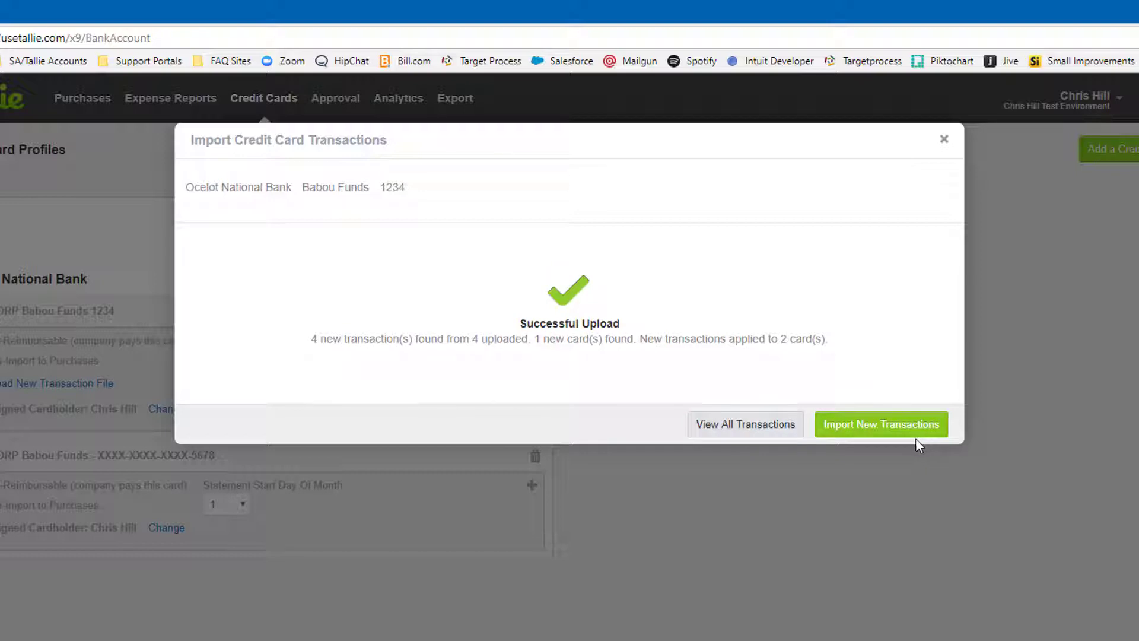
Import the four new transactions, adding card XXXX-5678 under Ocelot National Bank.
click(970, 400)
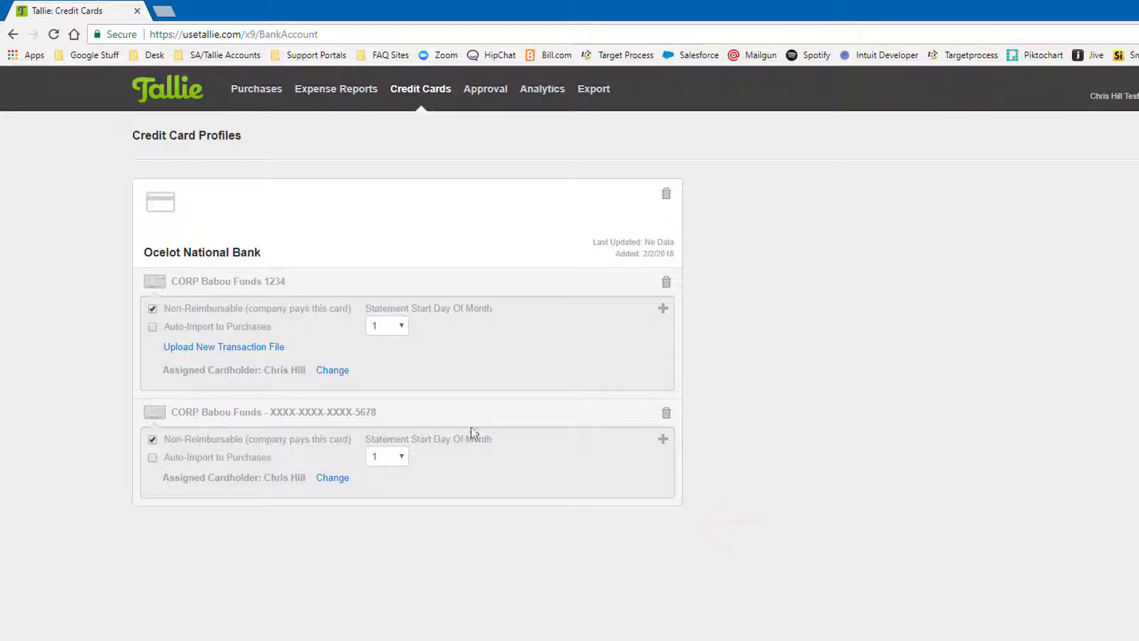
View Purchases to see the unsubmitted Starbucks, Uber, Office Max and Target expenses.
click(245, 92)
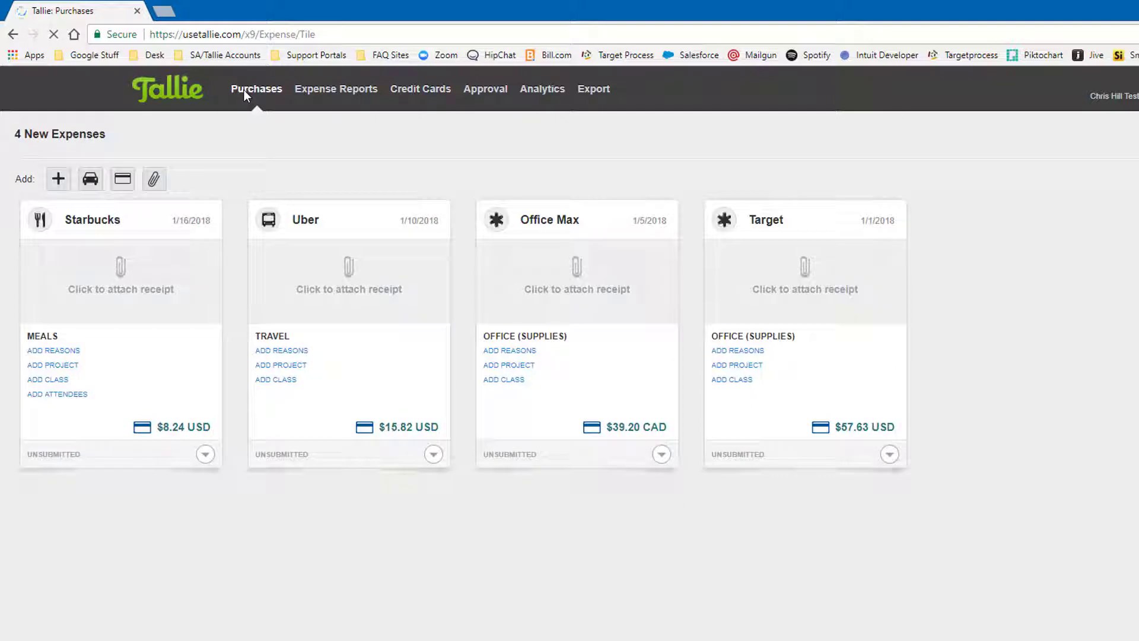